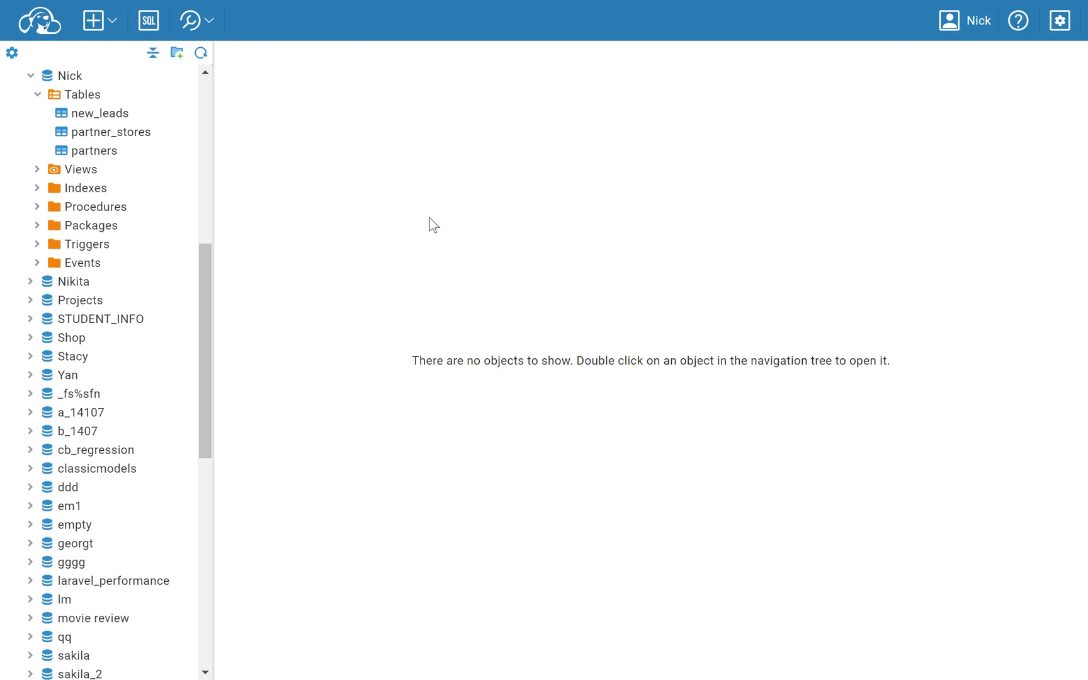
Step: Start a new SQL editor for the database holding new_leads, partner_stores and partners
{"action": "left_click", "coordinate": [151, 24]}
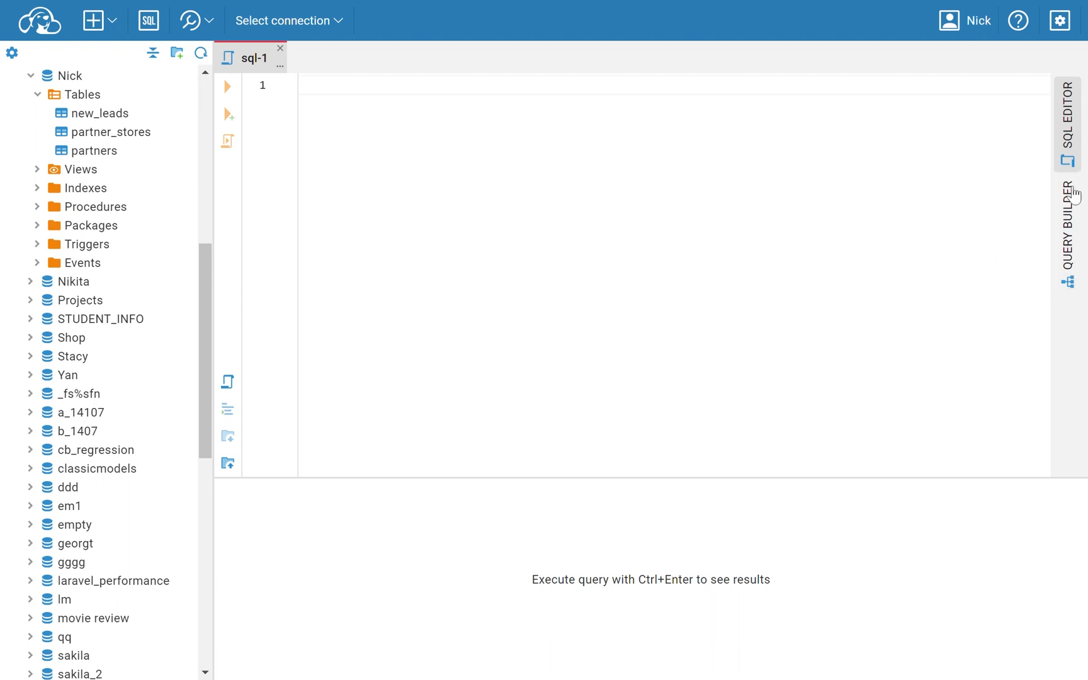
Step: Place partner_stores on the Query Builder canvas with only url and orders selected
{"action": "left_click", "coordinate": [1070, 245]}
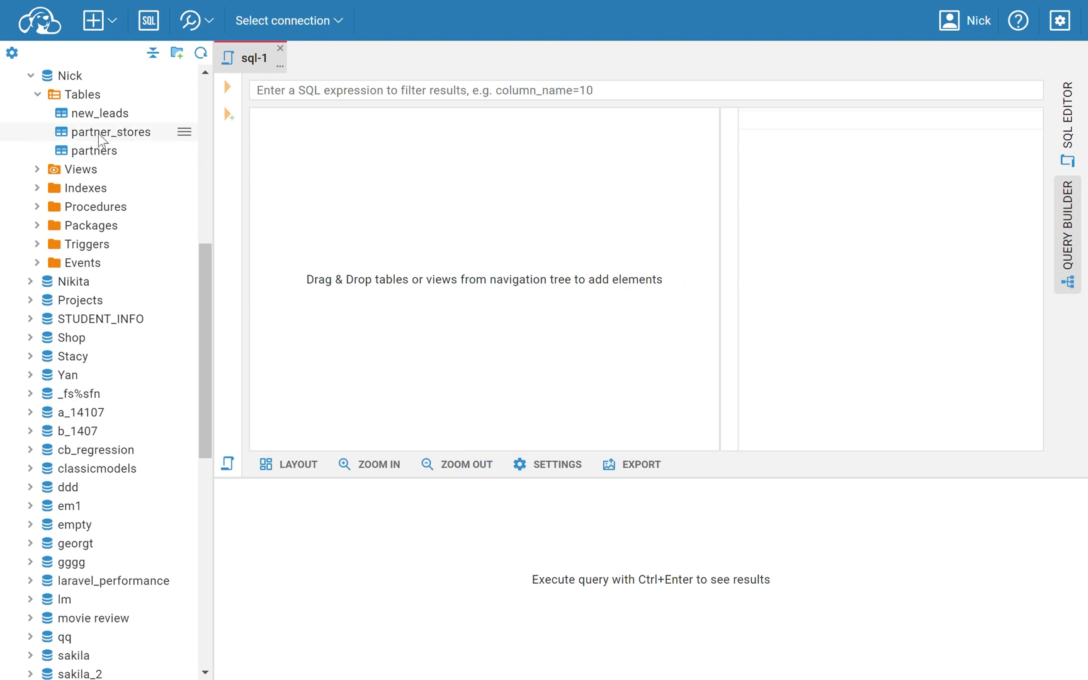
{"action": "left_click_drag", "start_coordinate": [101, 137], "coordinate": [388, 177]}
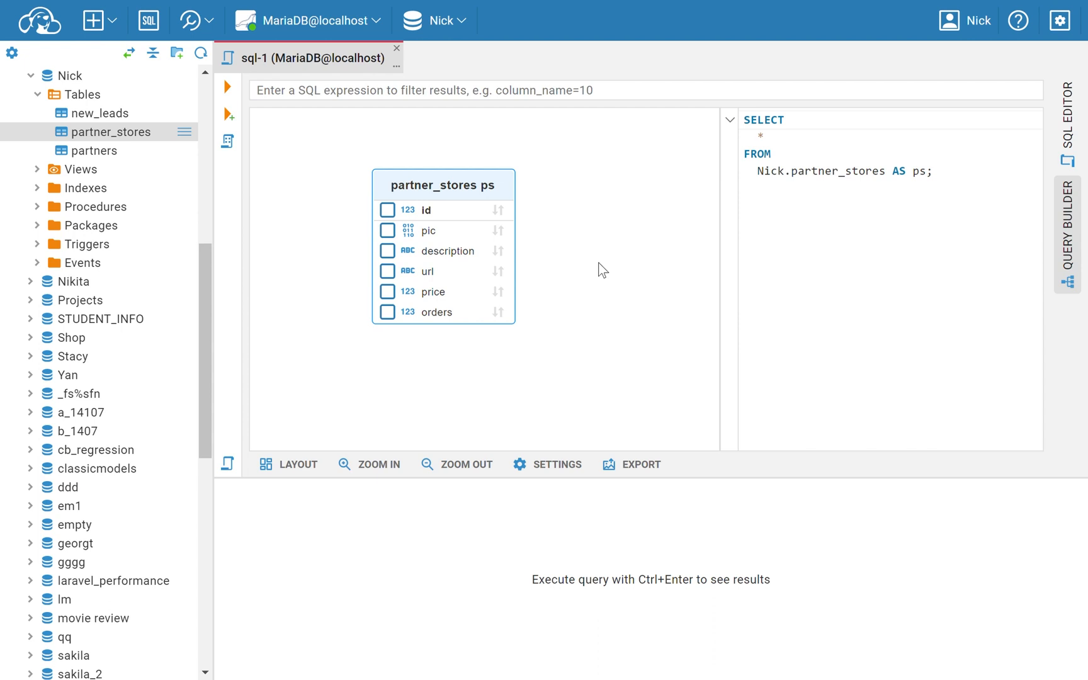
{"action": "left_click", "coordinate": [387, 272]}
{"action": "left_click", "coordinate": [387, 312]}
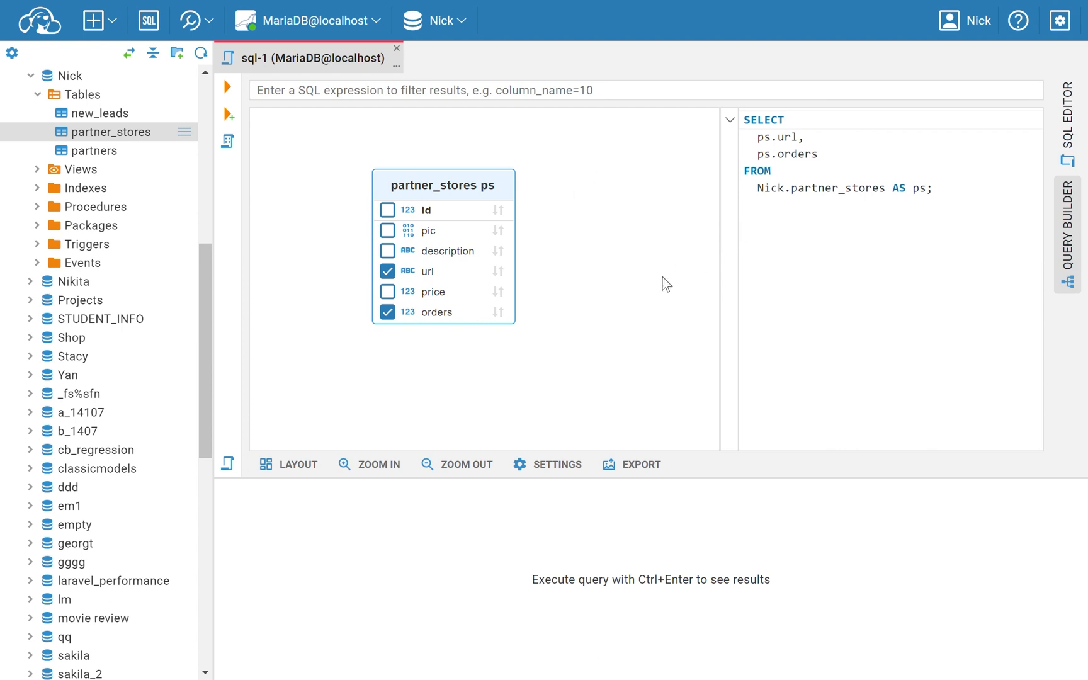
Step: Run the partner_stores query and give the url/orders results grid more room
{"action": "left_click", "coordinate": [229, 87]}
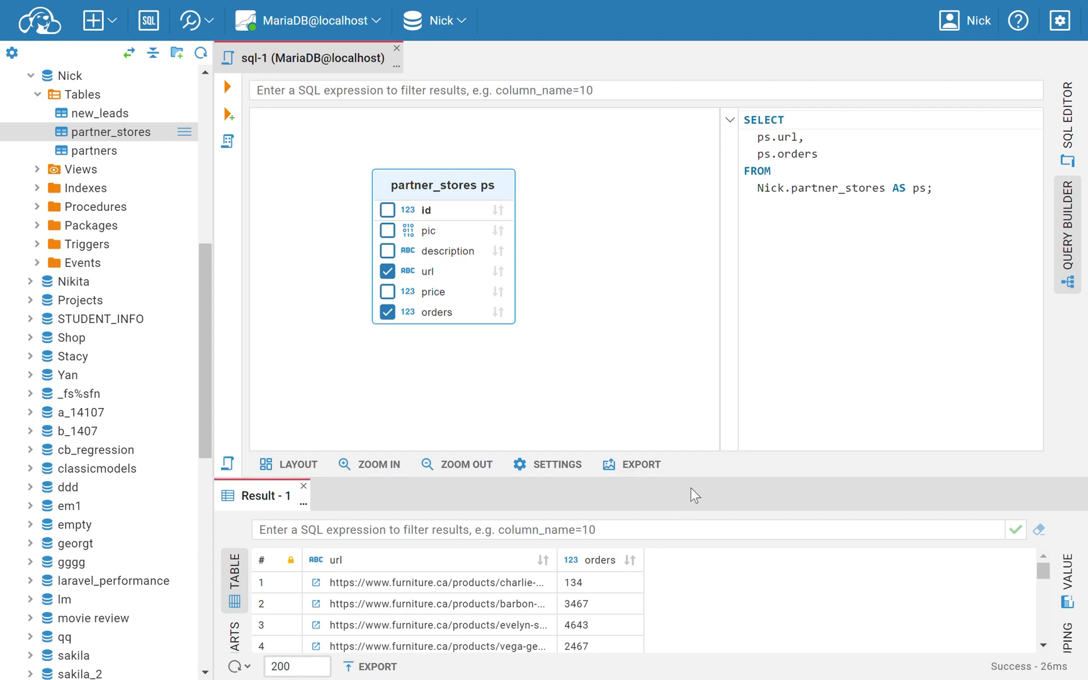
{"action": "mouse_move", "coordinate": [690, 478]}
{"action": "left_click_drag", "start_coordinate": [703, 469], "coordinate": [645, 339]}
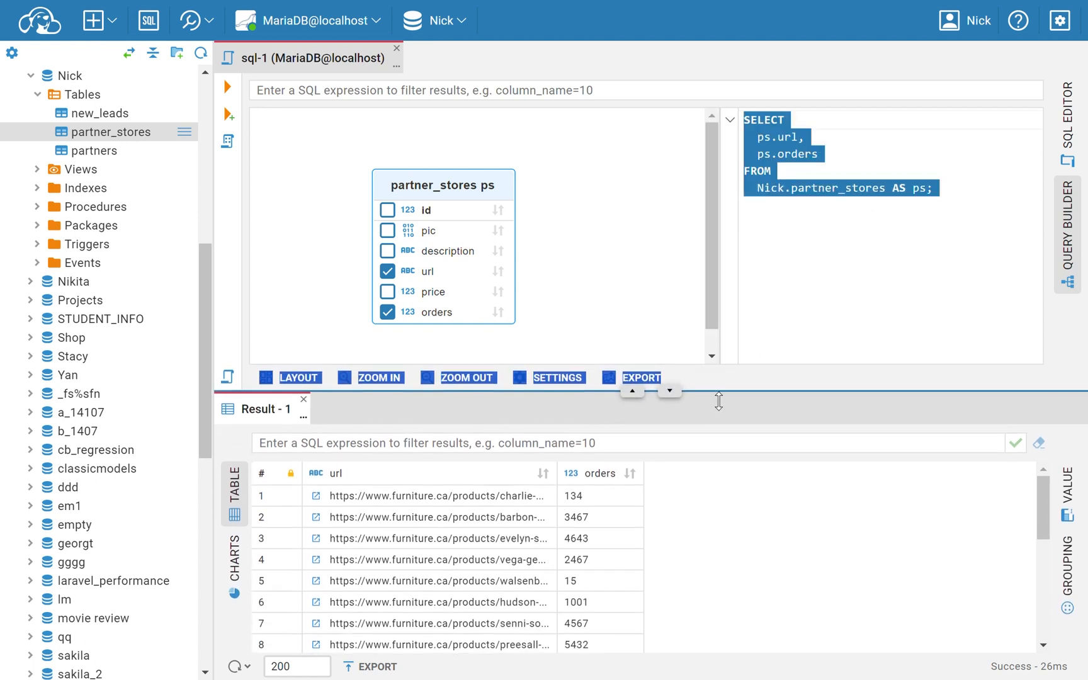
{"action": "left_click", "coordinate": [714, 414]}
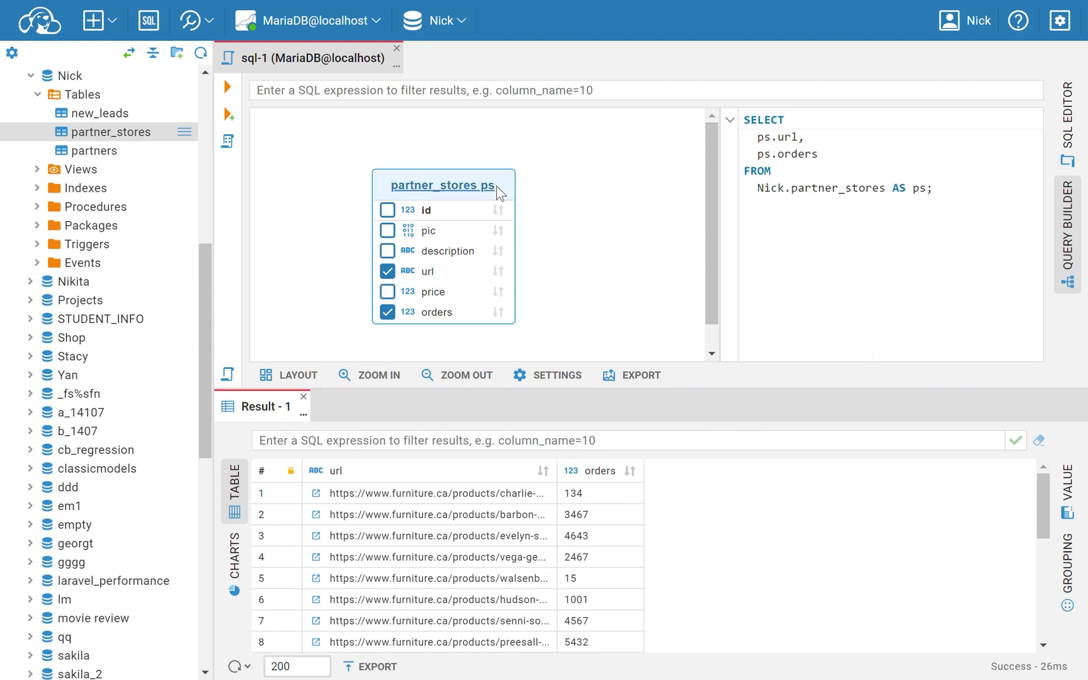
Step: Reposition the partner_stores box and enlarge the diagram, ready to add new_leads
{"action": "left_click_drag", "start_coordinate": [496, 185], "coordinate": [437, 147]}
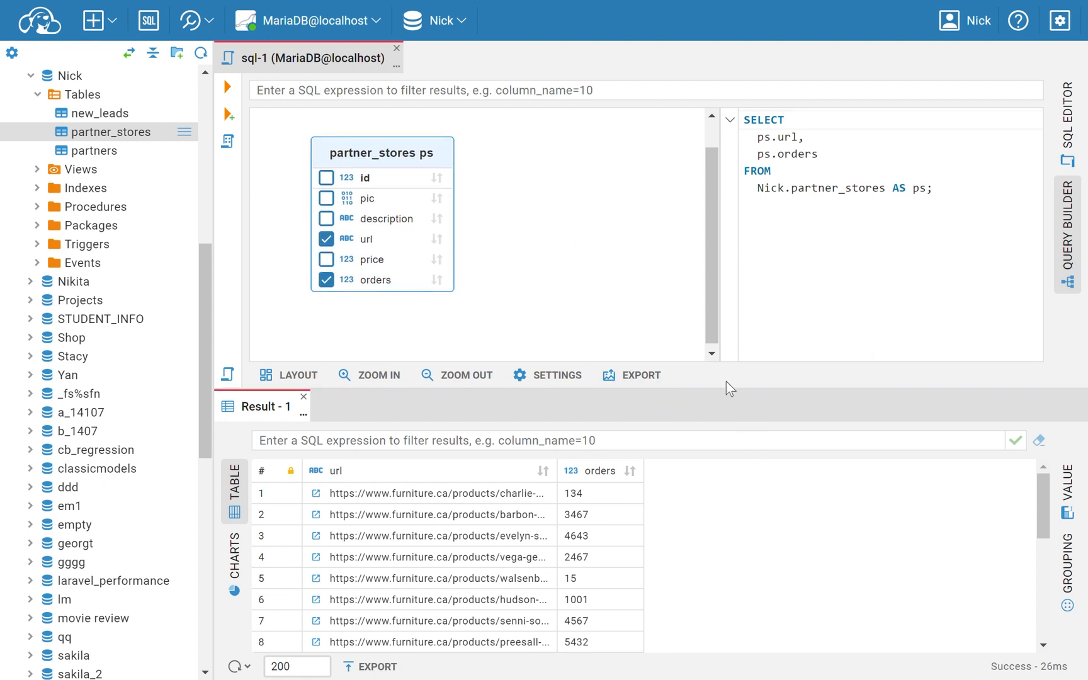
{"action": "left_click_drag", "start_coordinate": [721, 390], "coordinate": [738, 539]}
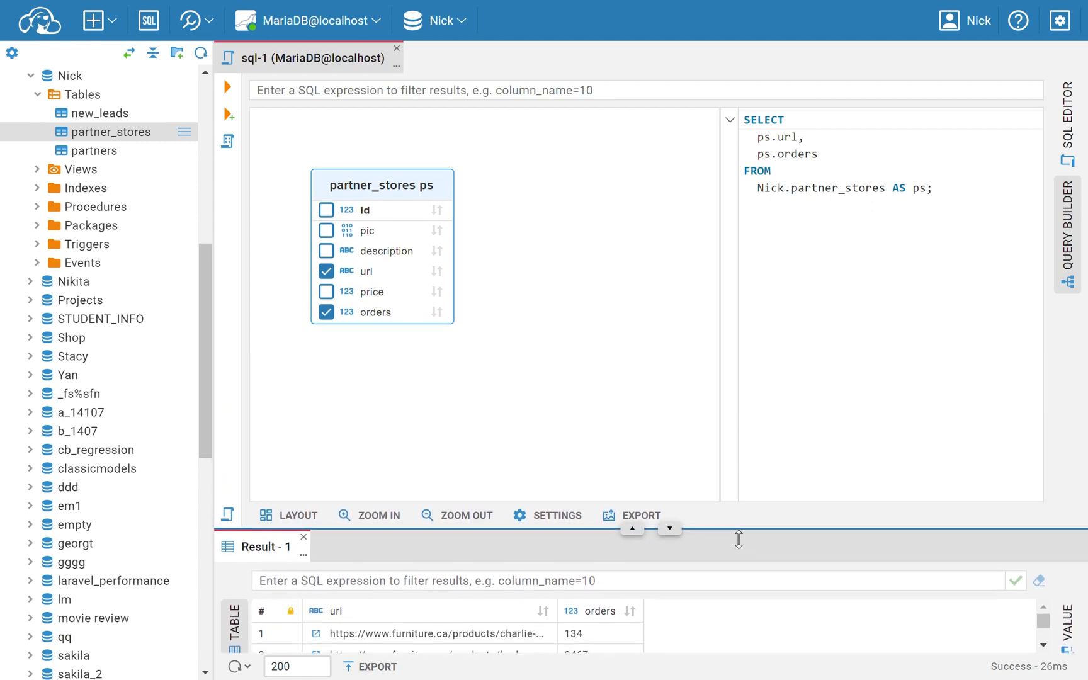
{"action": "left_click", "coordinate": [124, 115]}
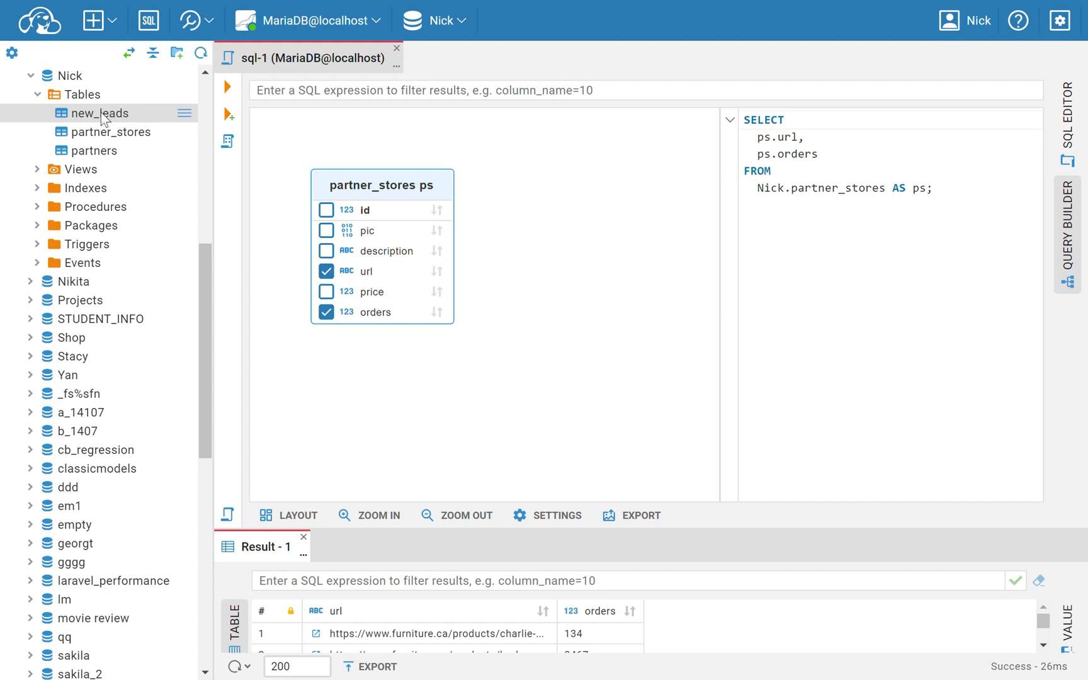
Step: Add new_leads joined to partner_stores on partner_id, selecting company, country, total and order_date
{"action": "left_click_drag", "start_coordinate": [101, 113], "coordinate": [527, 186]}
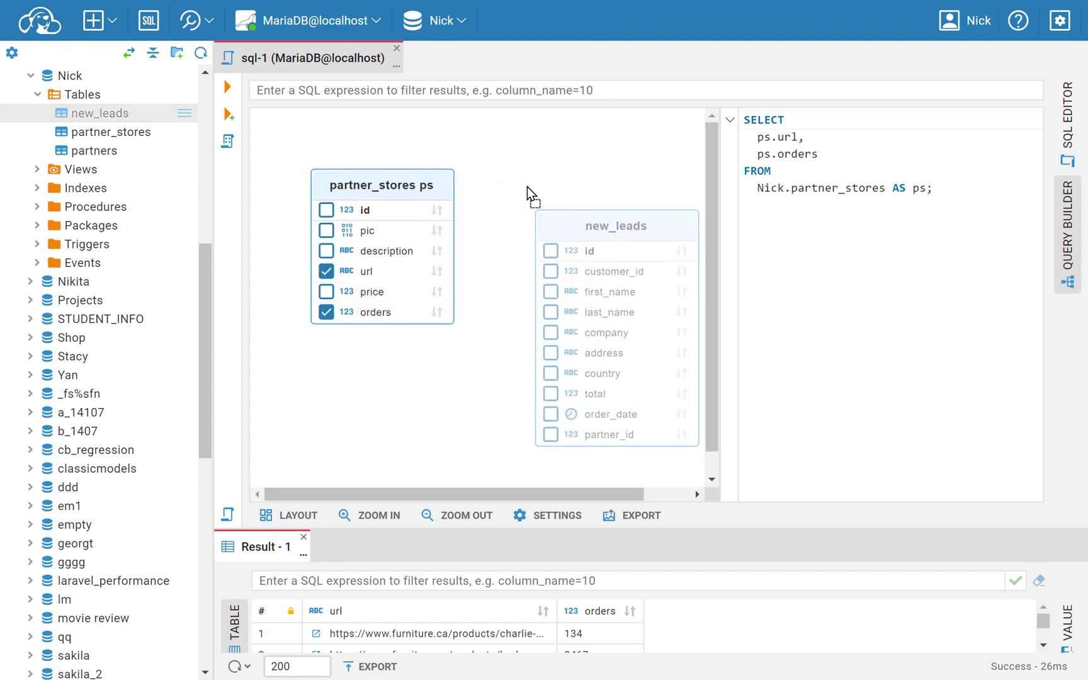
{"action": "left_click_drag", "start_coordinate": [527, 186], "coordinate": [486, 167]}
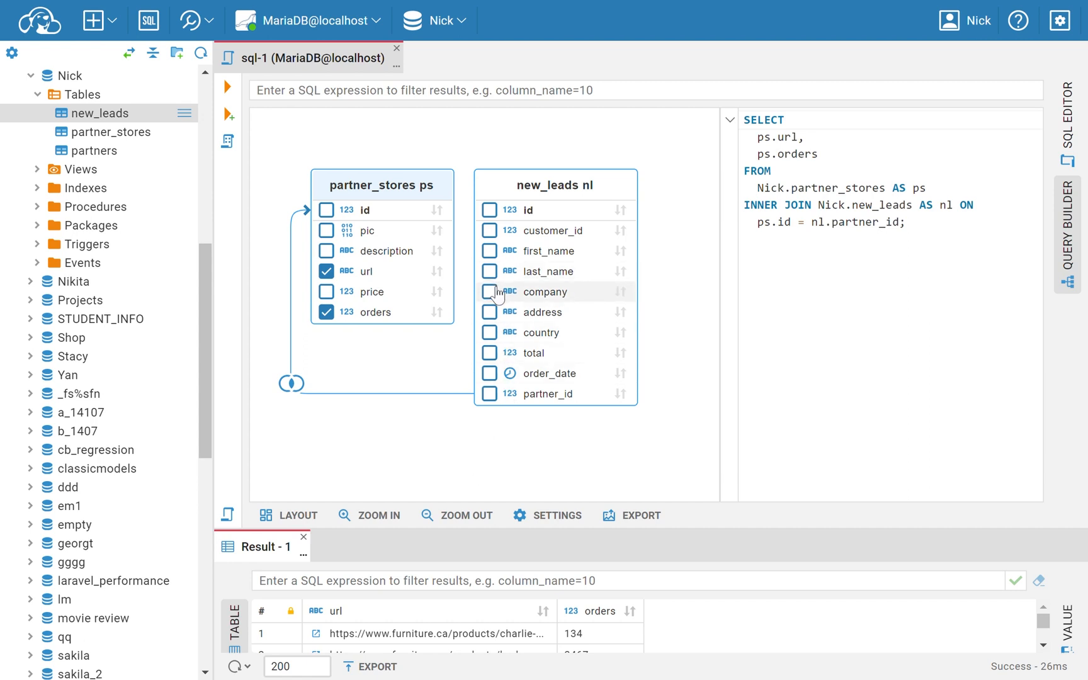
{"action": "left_click", "coordinate": [490, 292]}
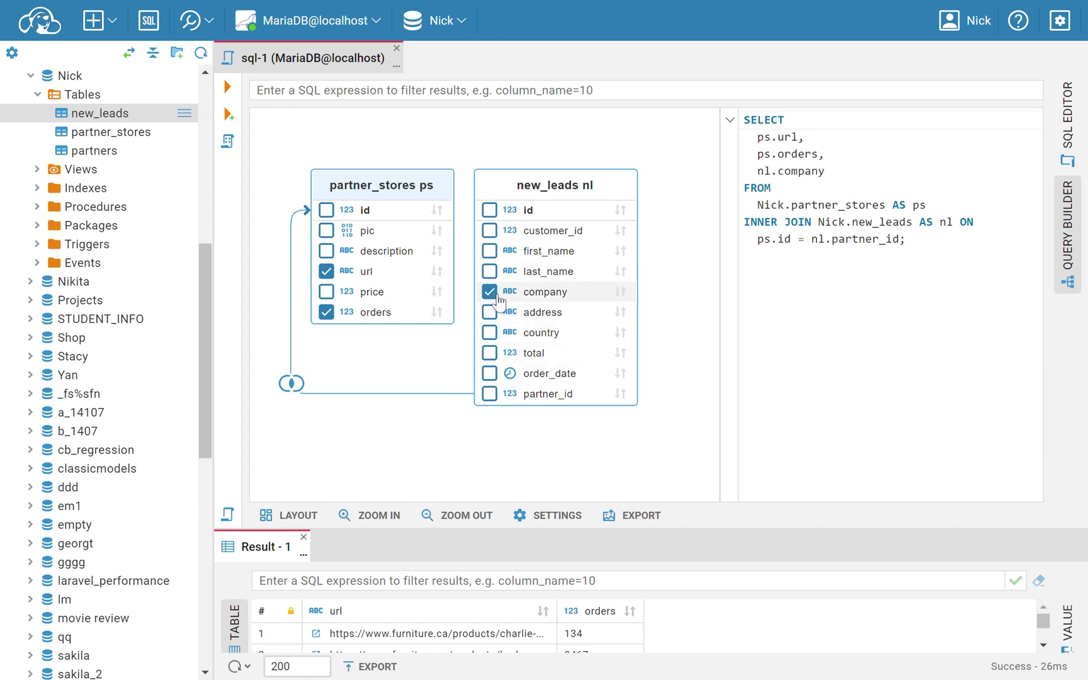
{"action": "left_click", "coordinate": [489, 333]}
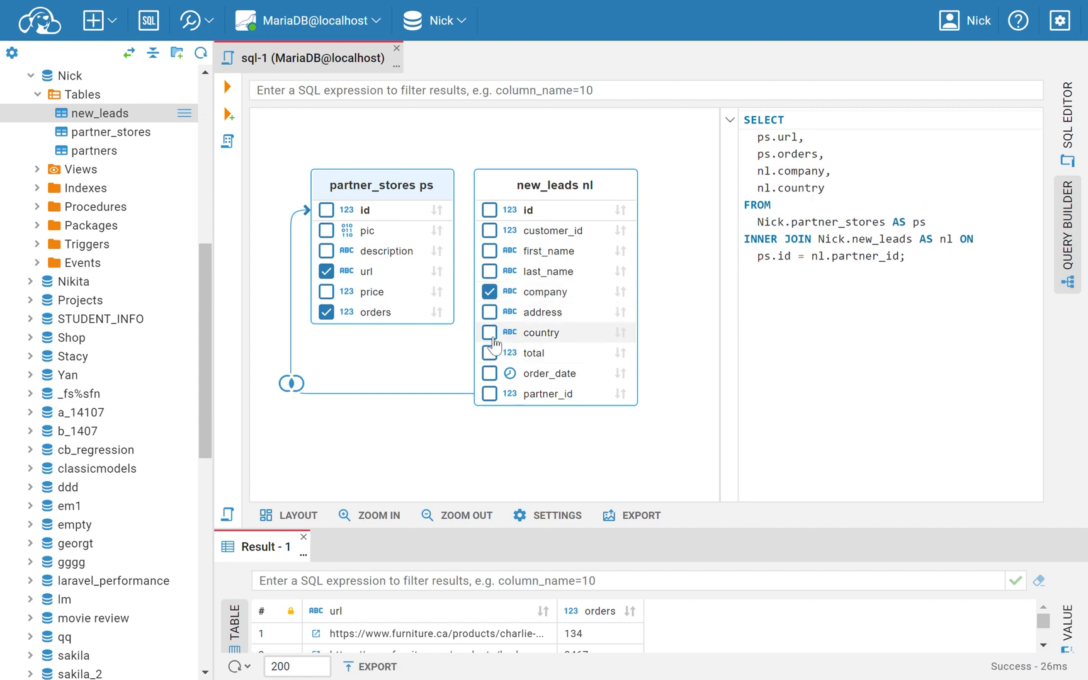
{"action": "left_click", "coordinate": [491, 354]}
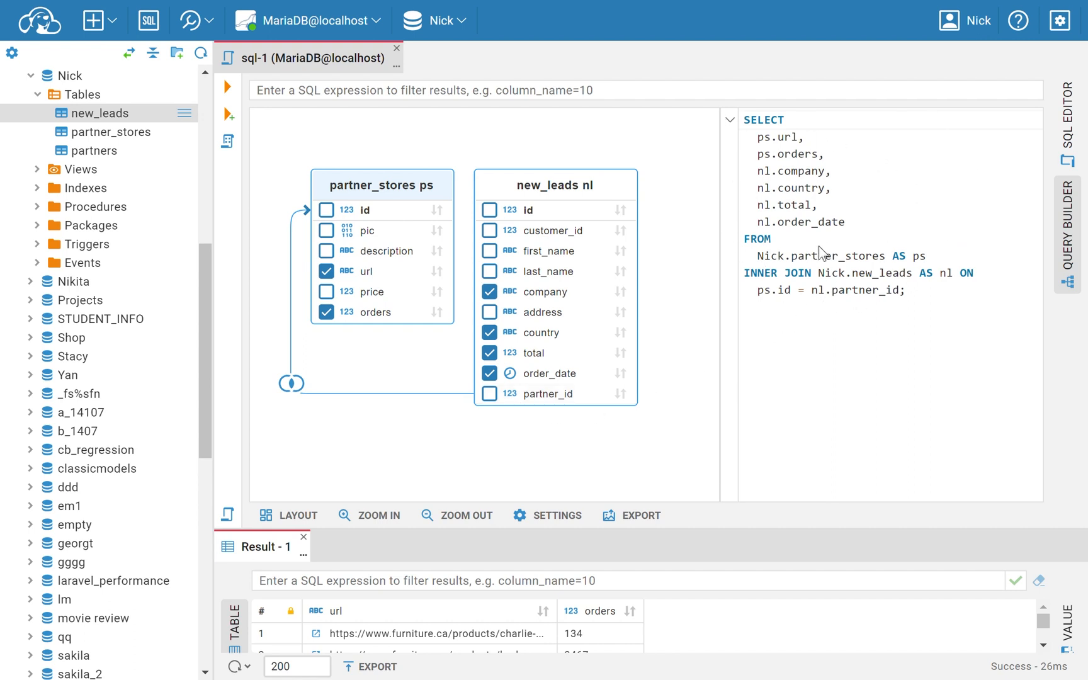
Step: Highlight the INNER JOIN clause in the generated SQL
{"action": "left_click", "coordinate": [818, 272]}
{"action": "left_click_drag", "start_coordinate": [916, 290], "coordinate": [768, 283]}
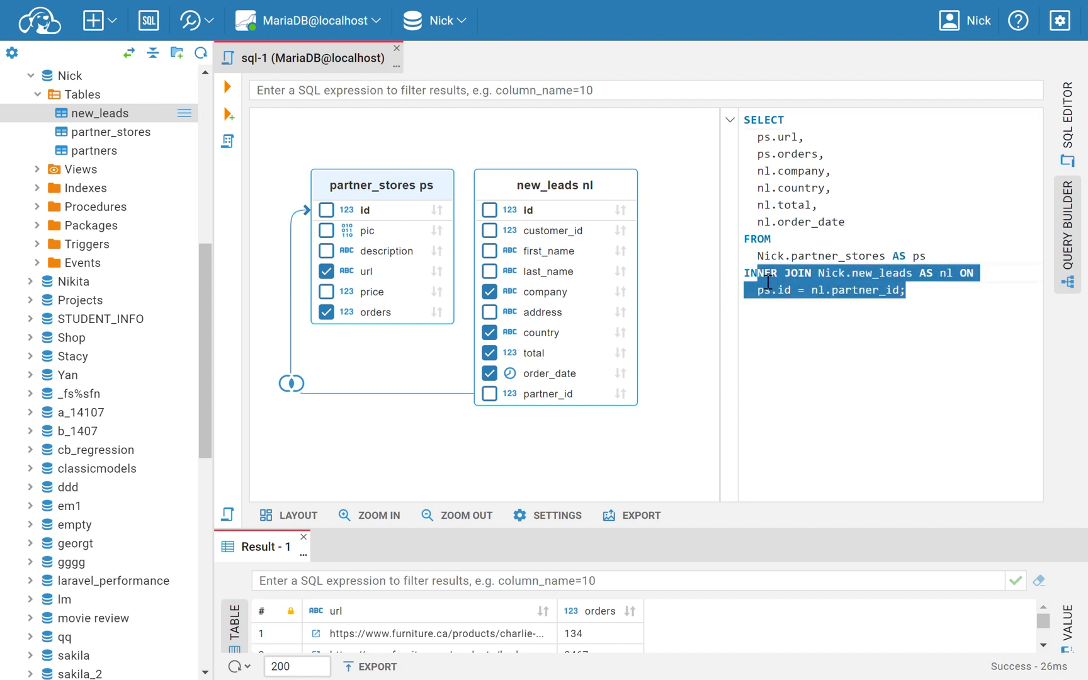
{"action": "left_click", "coordinate": [789, 311]}
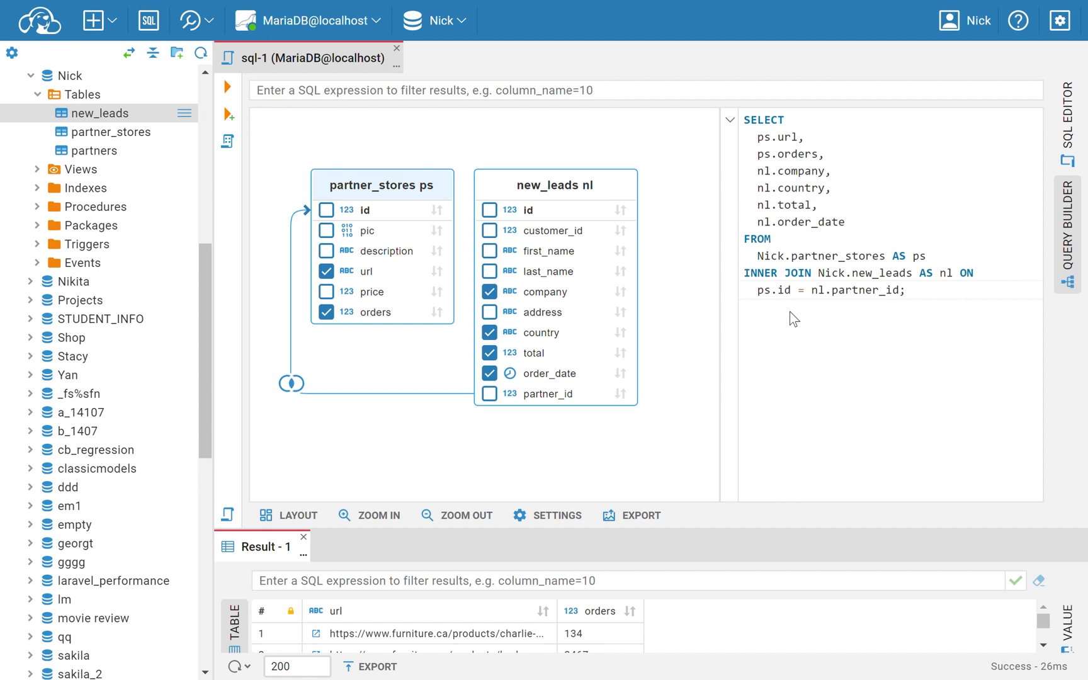
{"action": "left_click", "coordinate": [291, 384]}
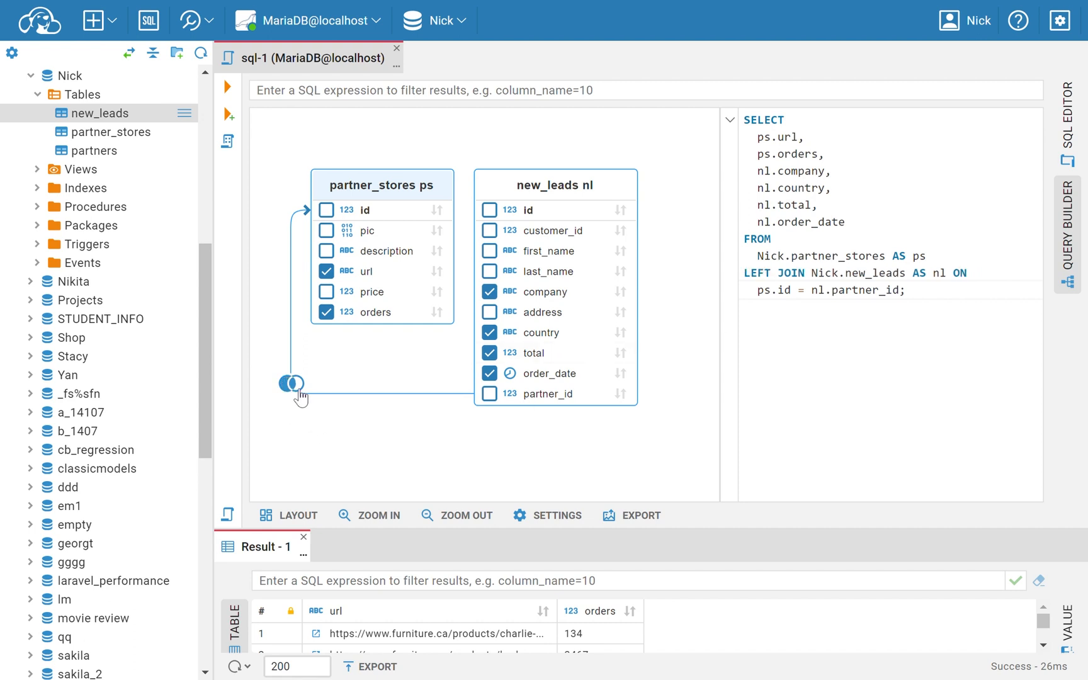
{"action": "left_click", "coordinate": [298, 389]}
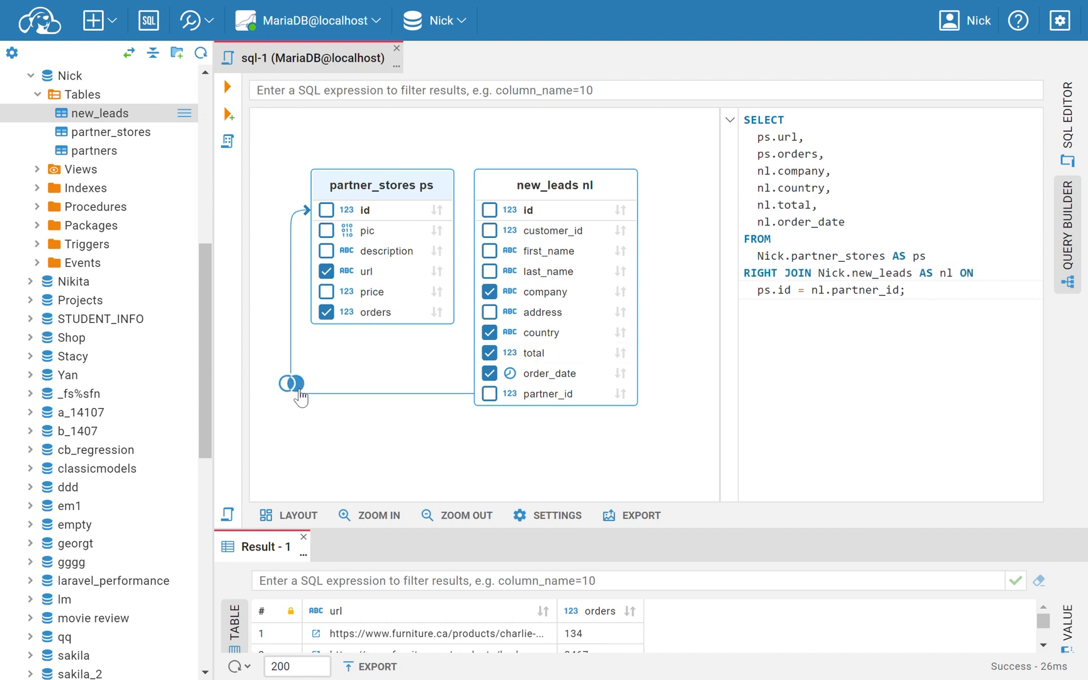
{"action": "left_click", "coordinate": [298, 389]}
{"action": "left_click", "coordinate": [297, 389]}
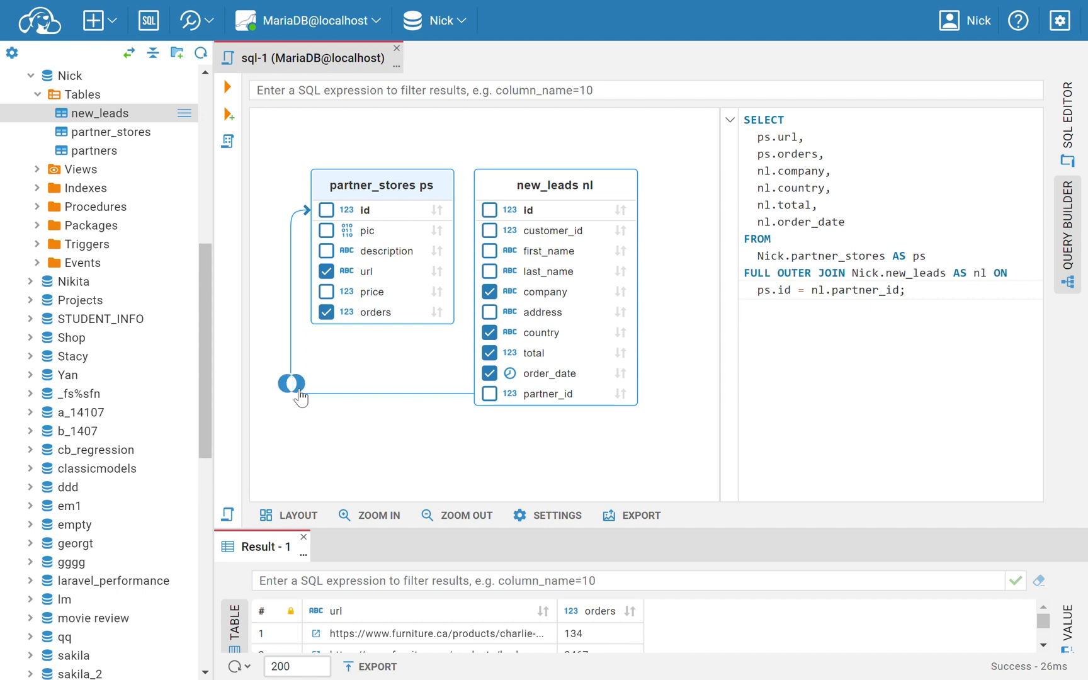
{"action": "left_click", "coordinate": [298, 389]}
{"action": "left_click", "coordinate": [298, 390]}
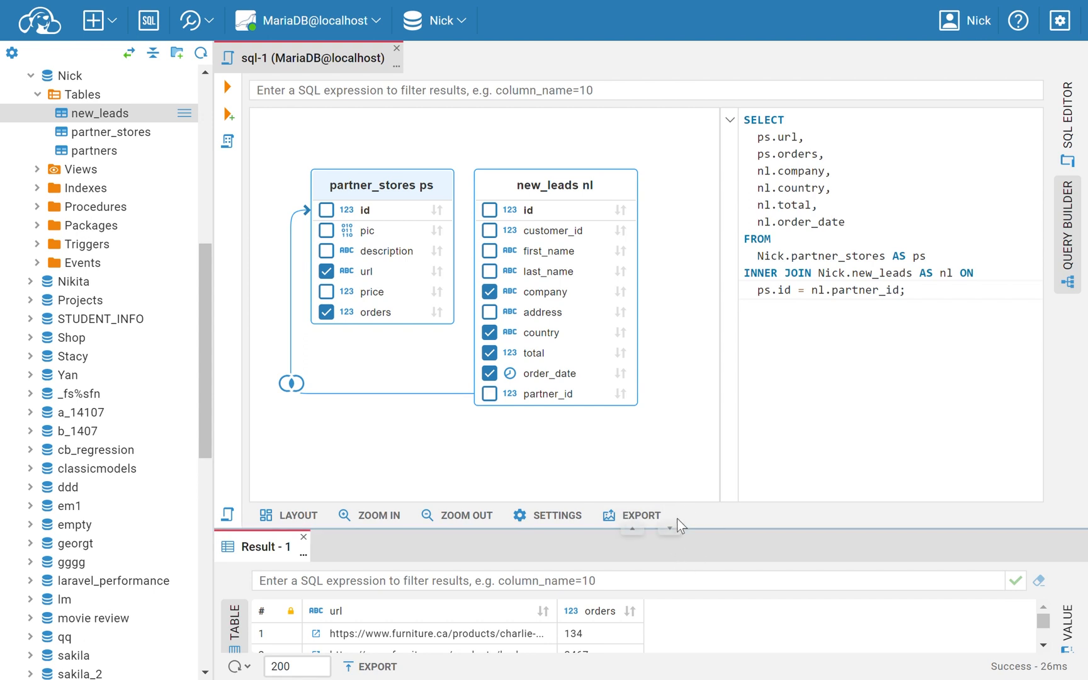
Step: Enlarge the joined results to show company, country, total and order_date rows, then move to the filter field
{"action": "left_click_drag", "start_coordinate": [696, 539], "coordinate": [692, 459]}
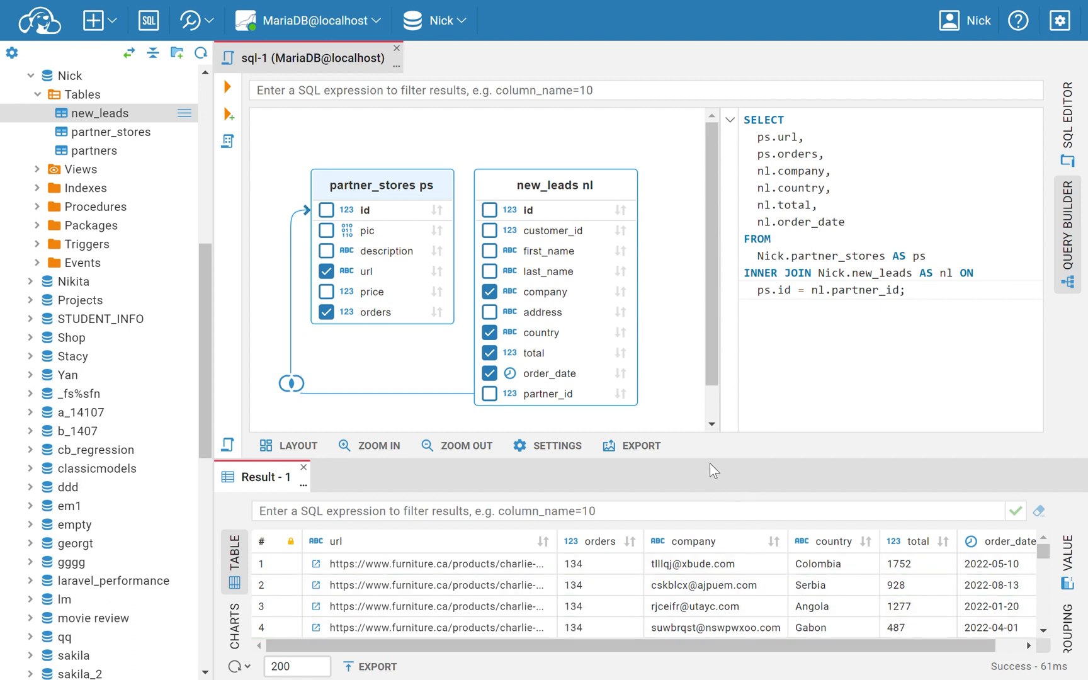
{"action": "mouse_move", "coordinate": [714, 461]}
{"action": "left_mouse_down"}
{"action": "mouse_move", "coordinate": [717, 428]}
{"action": "mouse_move", "coordinate": [722, 505]}
{"action": "left_mouse_up"}
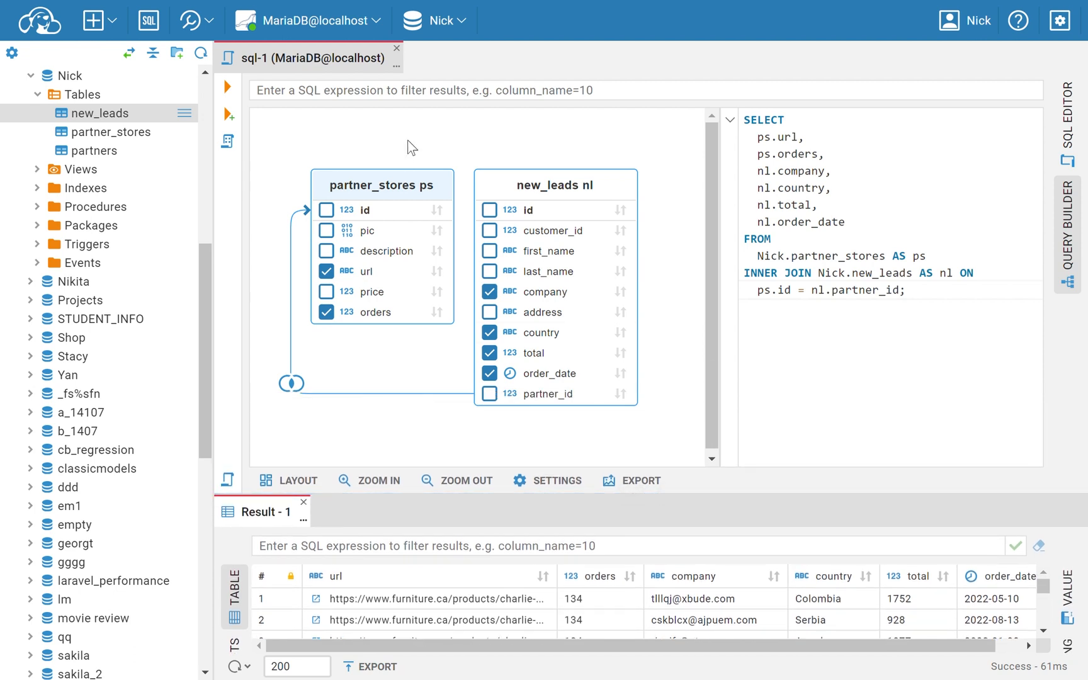
{"action": "left_click", "coordinate": [446, 98]}
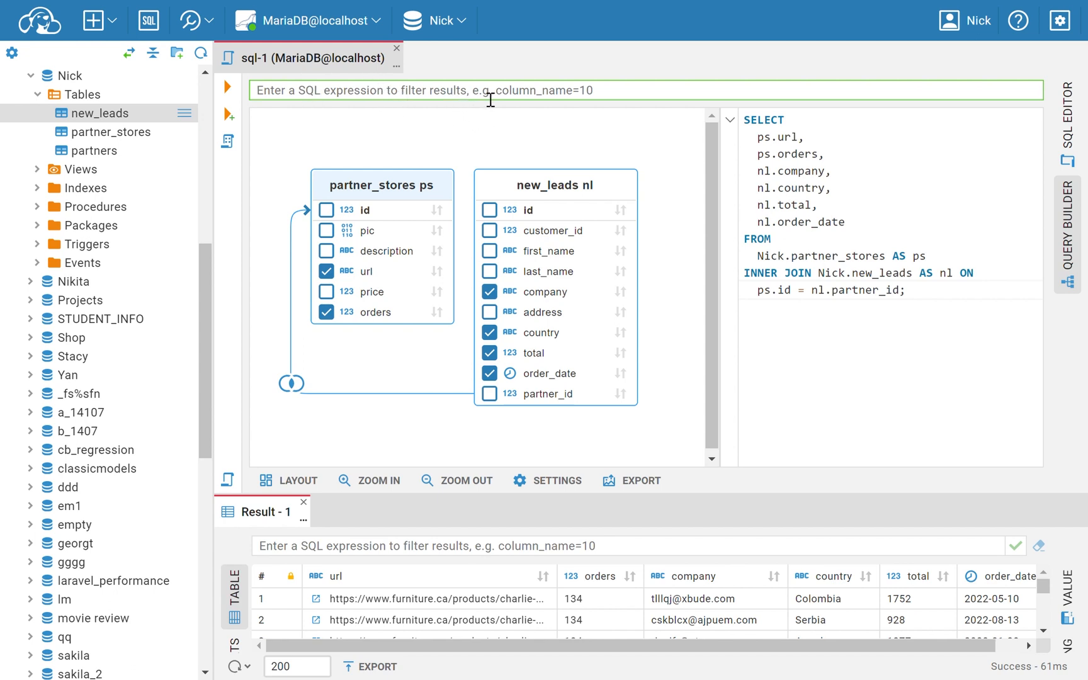
{"action": "type", "text": "nl.order_date >= '2022-01-01' AND nl.order_date <= '2022-03-31'"}
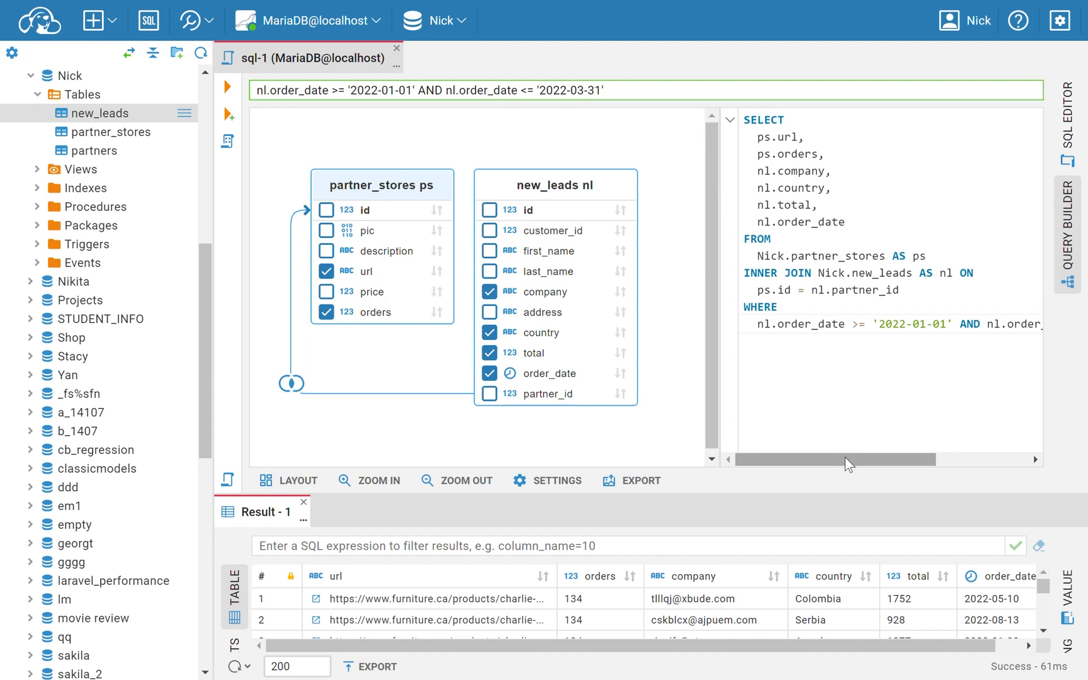
{"action": "mouse_move", "coordinate": [844, 457]}
{"action": "left_mouse_down"}
{"action": "mouse_move", "coordinate": [970, 429]}
{"action": "mouse_move", "coordinate": [816, 448]}
{"action": "left_mouse_up"}
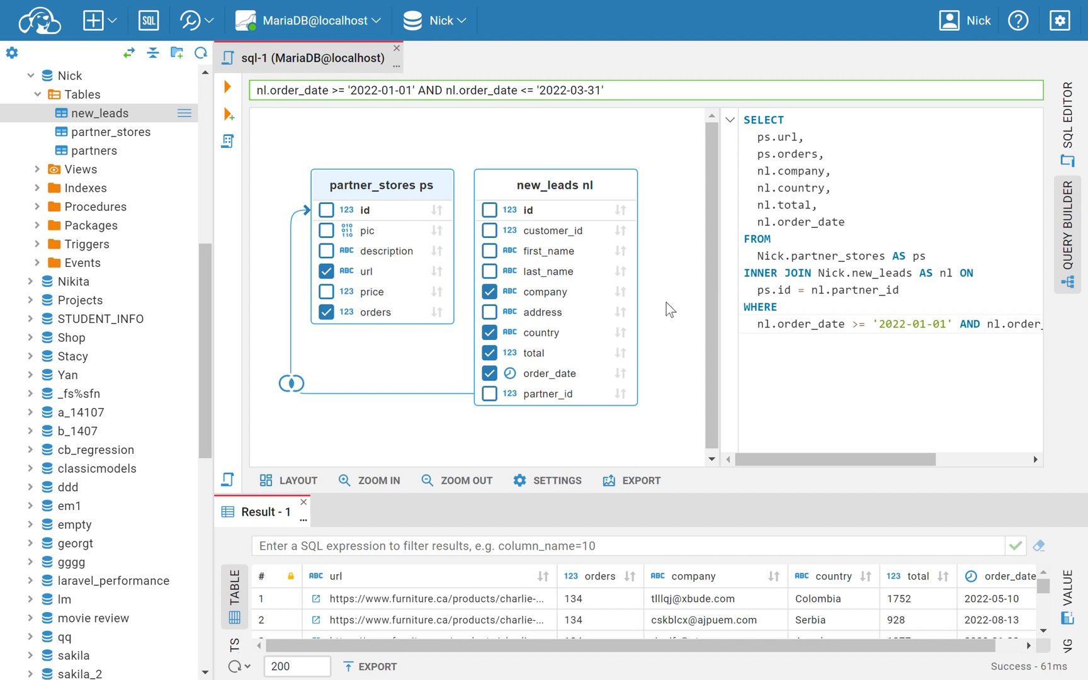
Step: Run the query with order_date between 2022-01-01 and 2022-03-31 and expand its results
{"action": "left_click", "coordinate": [230, 87]}
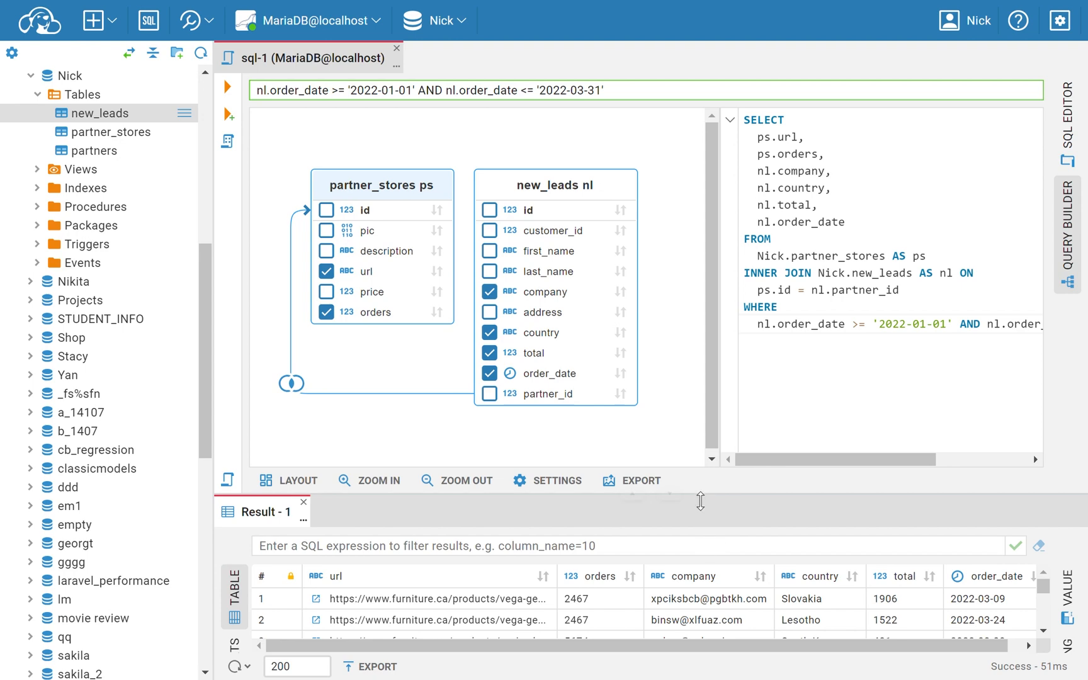
{"action": "mouse_move", "coordinate": [705, 501]}
{"action": "left_mouse_down"}
{"action": "mouse_move", "coordinate": [725, 223]}
{"action": "mouse_move", "coordinate": [725, 233]}
{"action": "left_mouse_up"}
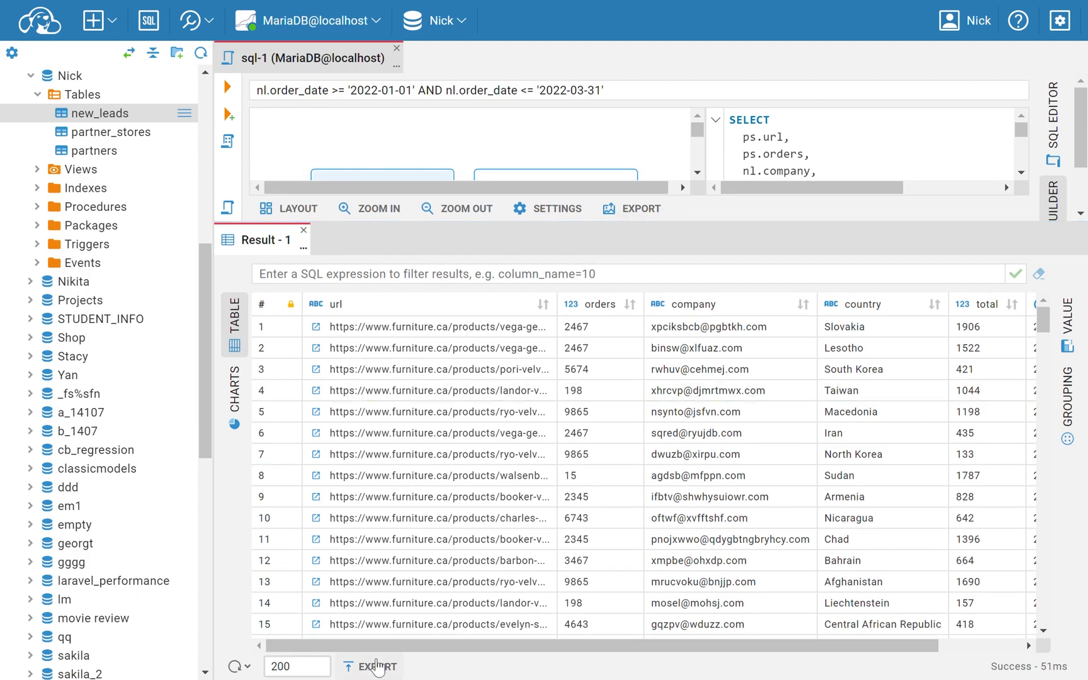
Step: Browse and dismiss the export formats, then restore the join diagram above the Q1 2022 results
{"action": "left_click", "coordinate": [377, 666]}
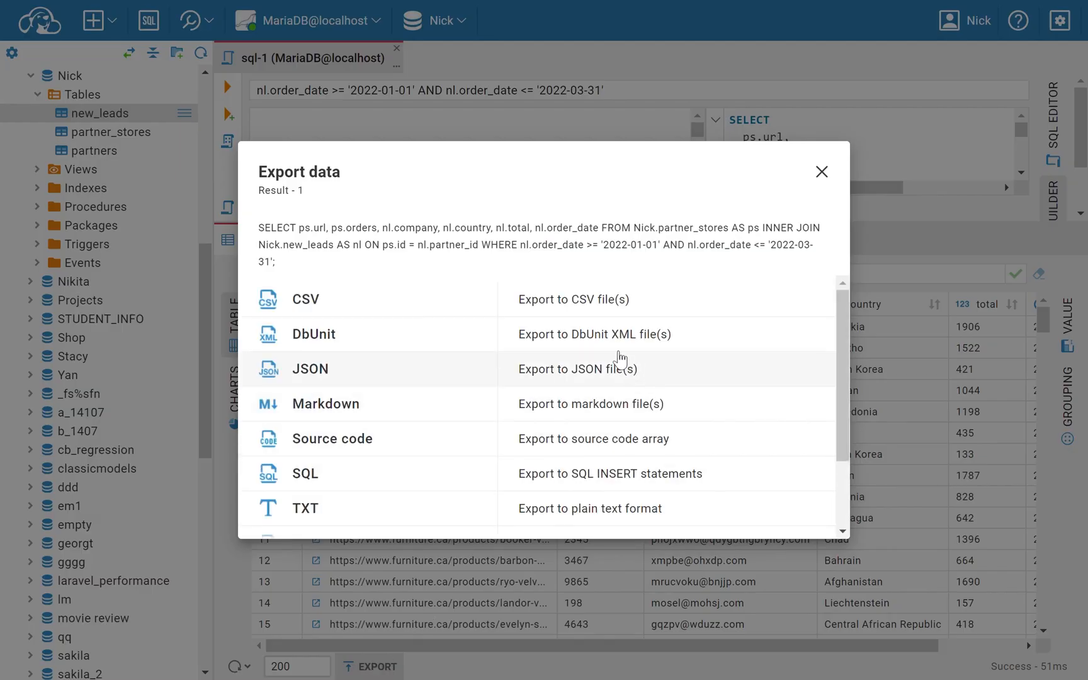
{"action": "scroll", "coordinate": [459, 425], "scroll_direction": "down", "scroll_amount": 2}
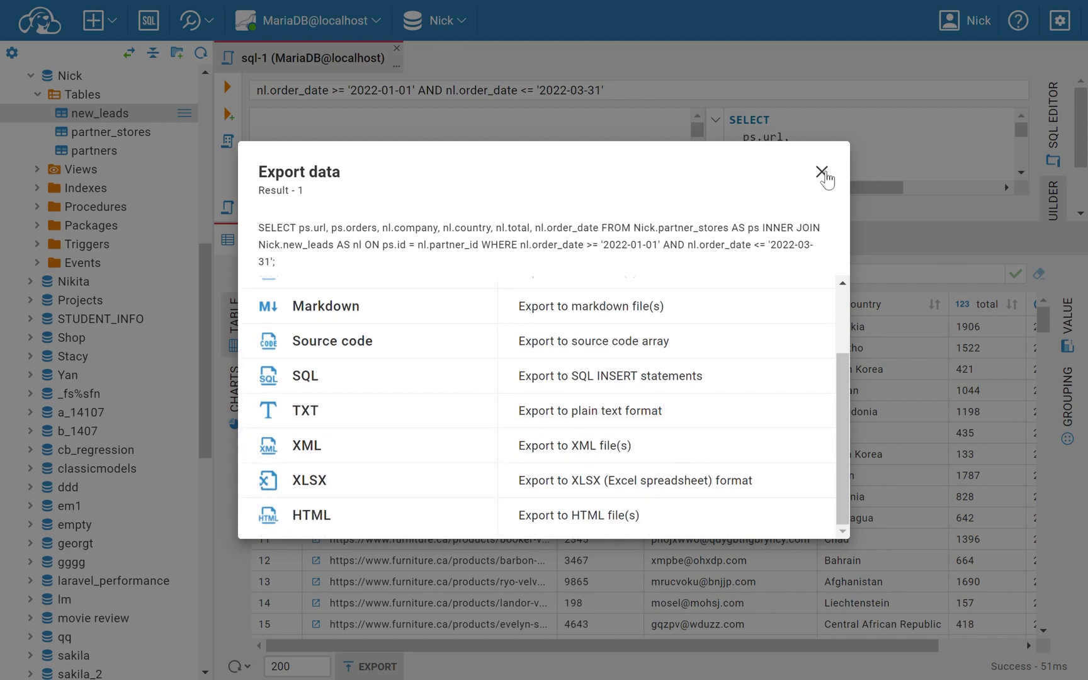
{"action": "left_click", "coordinate": [821, 172]}
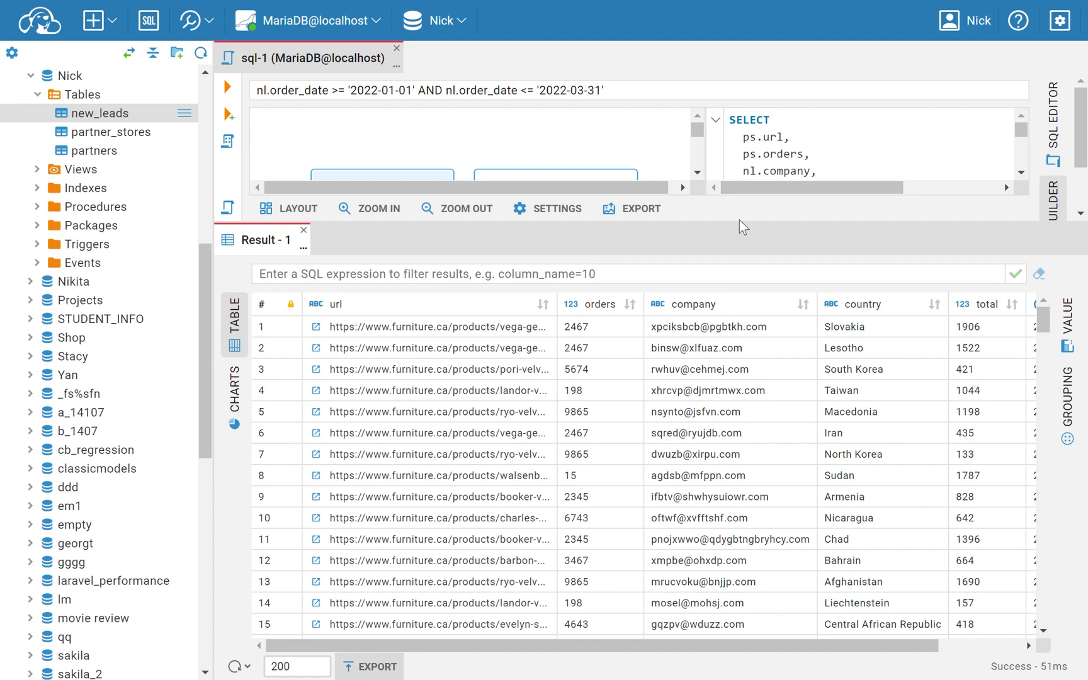
{"action": "left_click_drag", "start_coordinate": [740, 226], "coordinate": [794, 490]}
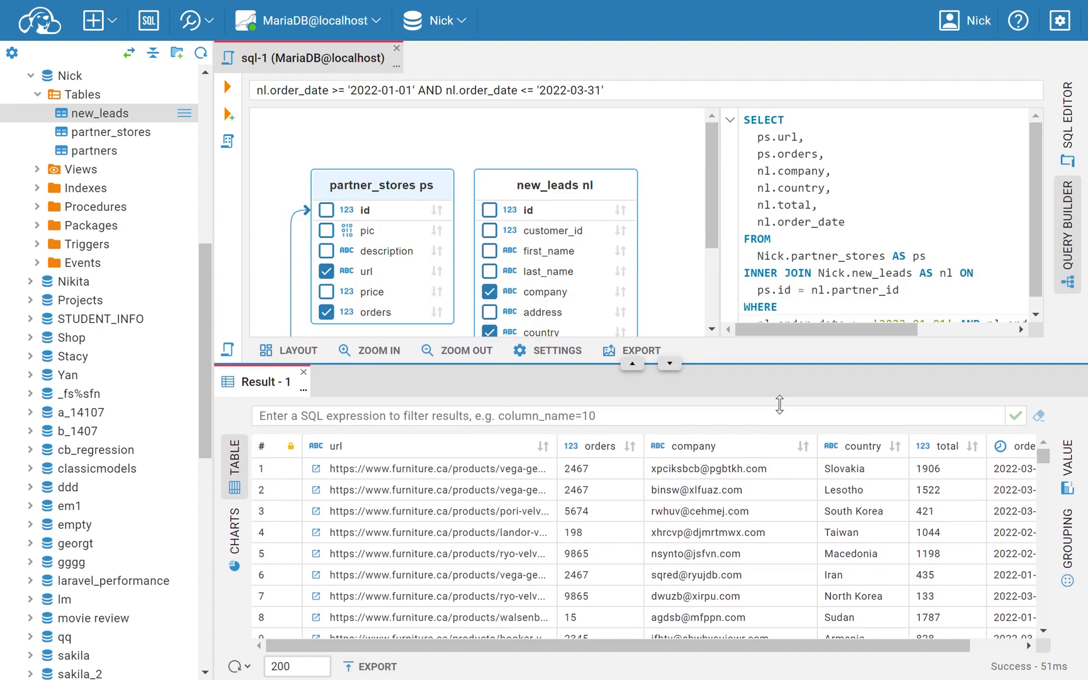